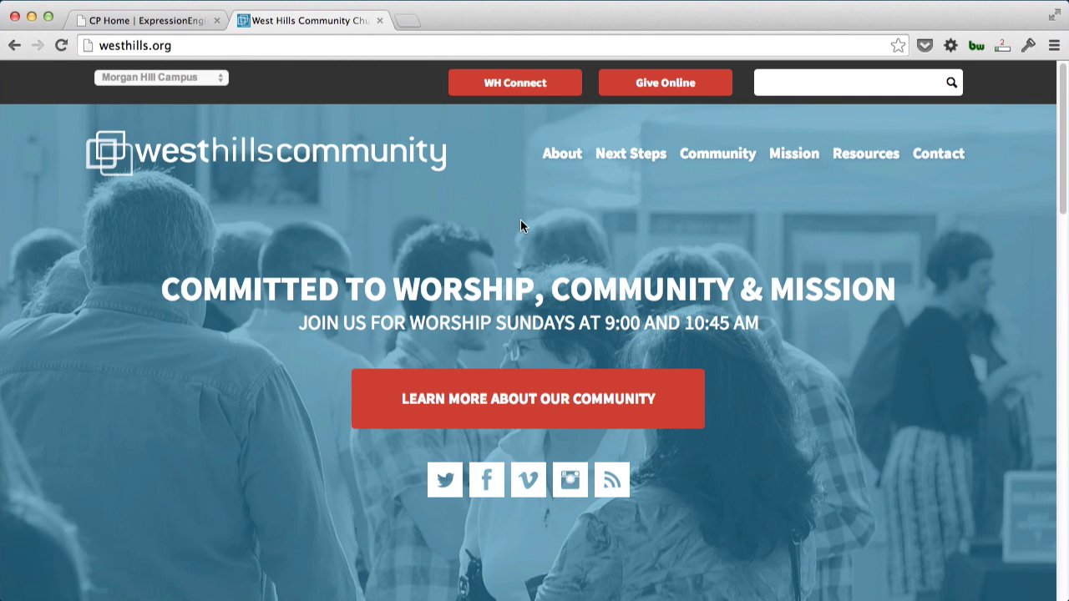
Examine the public homepage's hero headlines, button, social media icons and the contact details in the footer
{"action": "scroll", "coordinate": [521, 219], "scroll_direction": "down", "scroll_amount": 1}
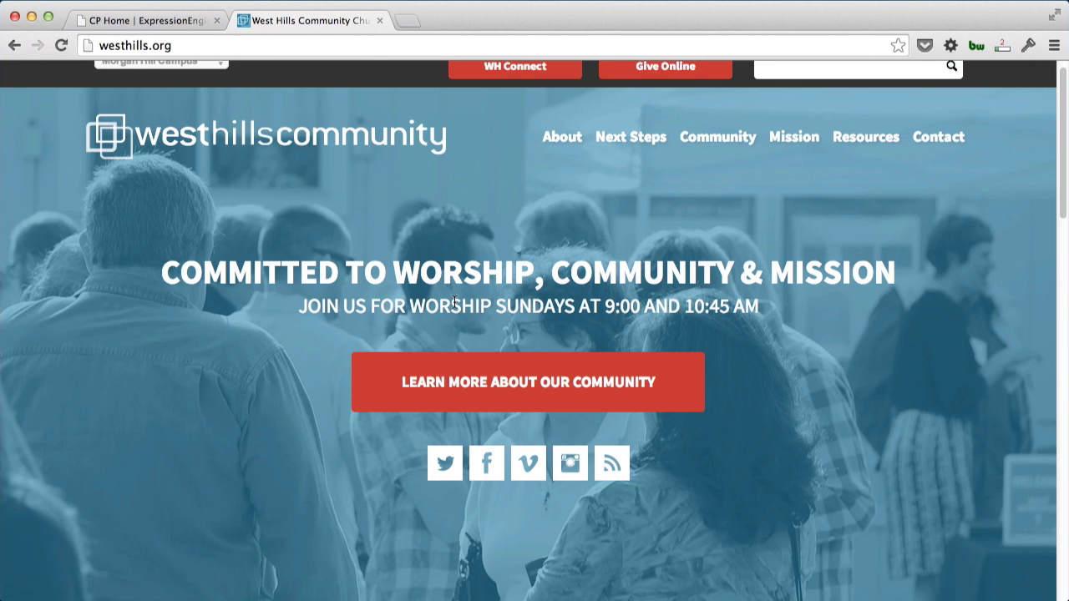
{"action": "left_click_drag", "start_coordinate": [303, 299], "coordinate": [762, 294]}
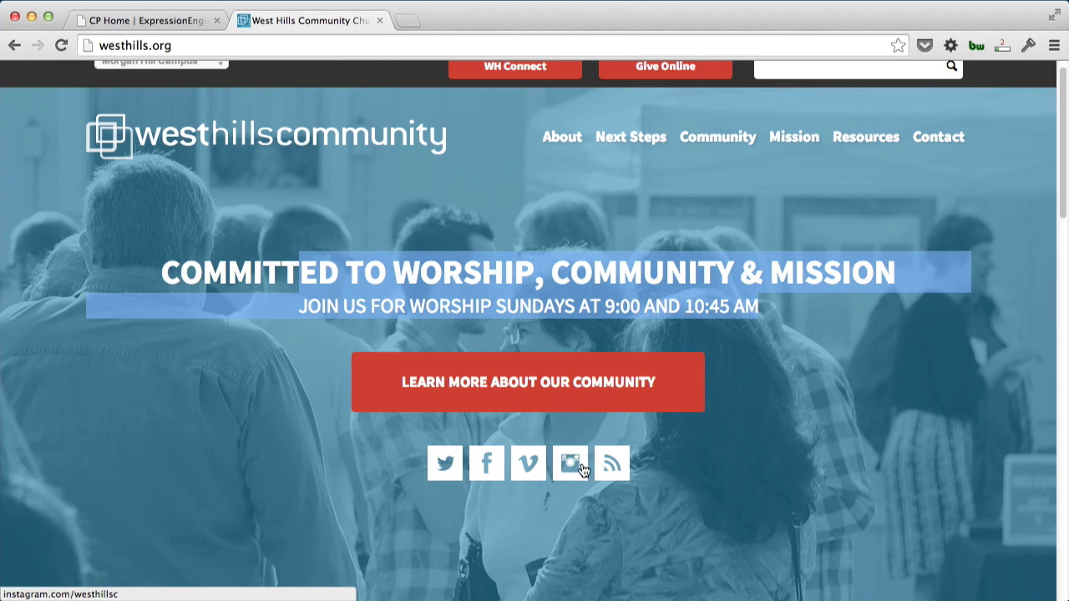
{"action": "left_click", "coordinate": [703, 488]}
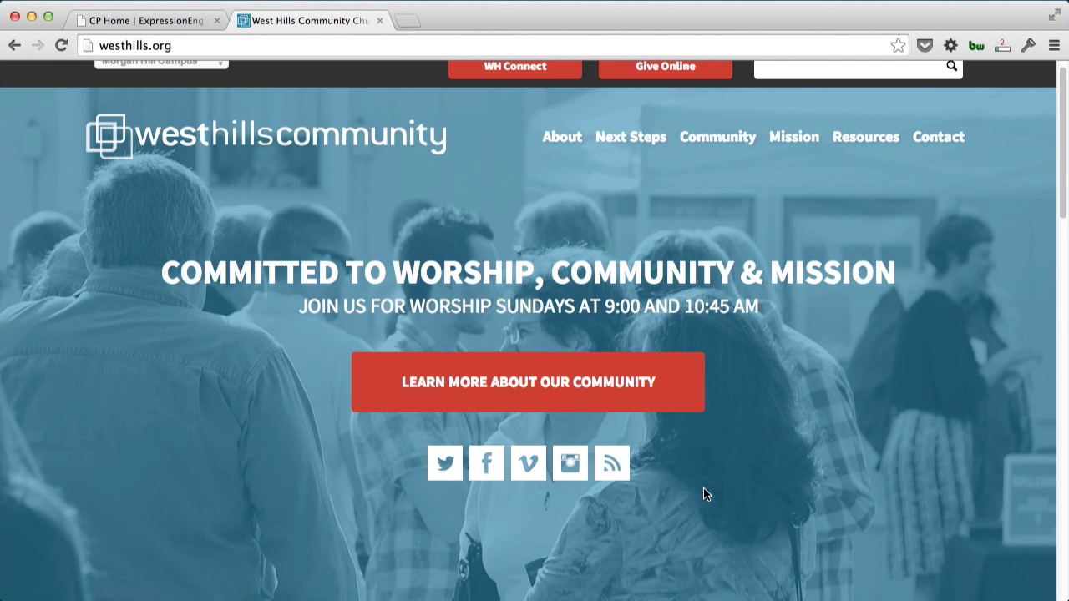
{"action": "scroll", "coordinate": [704, 488], "scroll_direction": "down", "scroll_amount": 10}
{"action": "scroll", "coordinate": [703, 495], "scroll_direction": "down", "scroll_amount": 5}
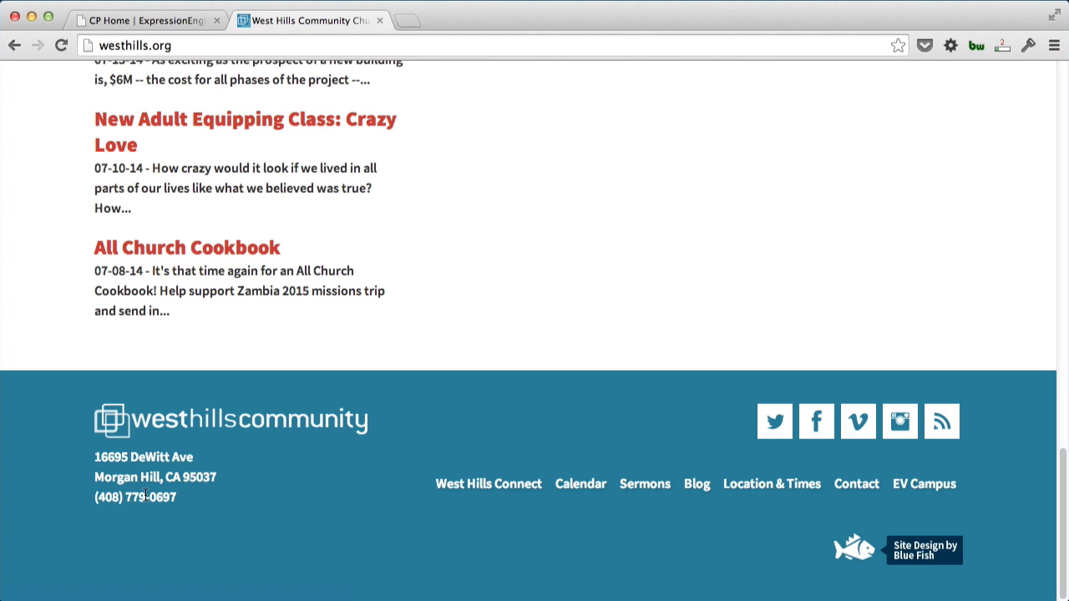
{"action": "scroll", "coordinate": [145, 495], "scroll_direction": "up", "scroll_amount": 15}
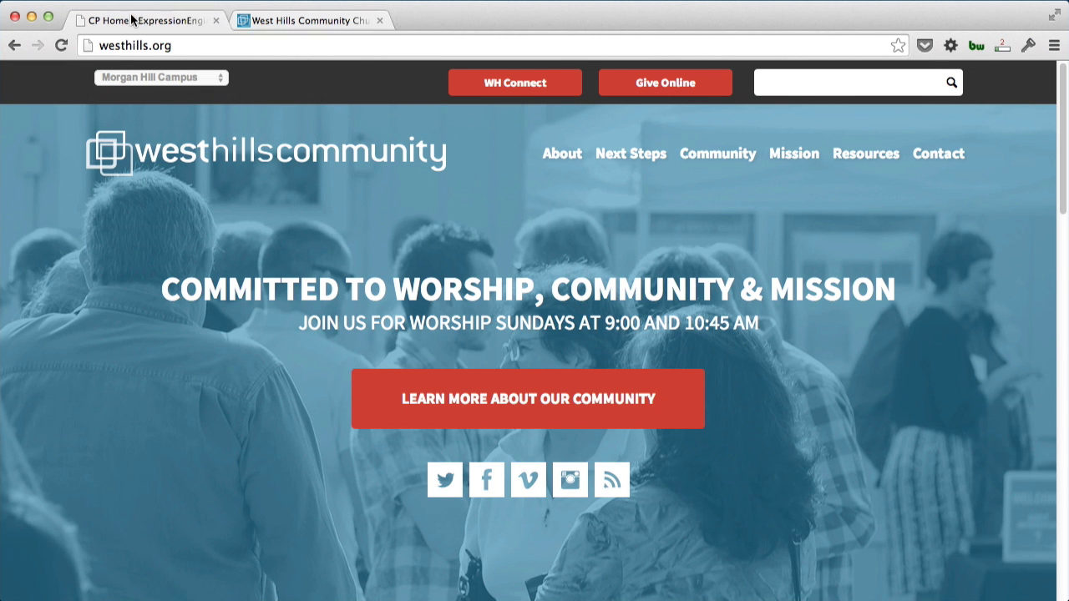
Switch to the ExpressionEngine control panel and open the Overall single entry for editing
{"action": "left_click", "coordinate": [151, 20]}
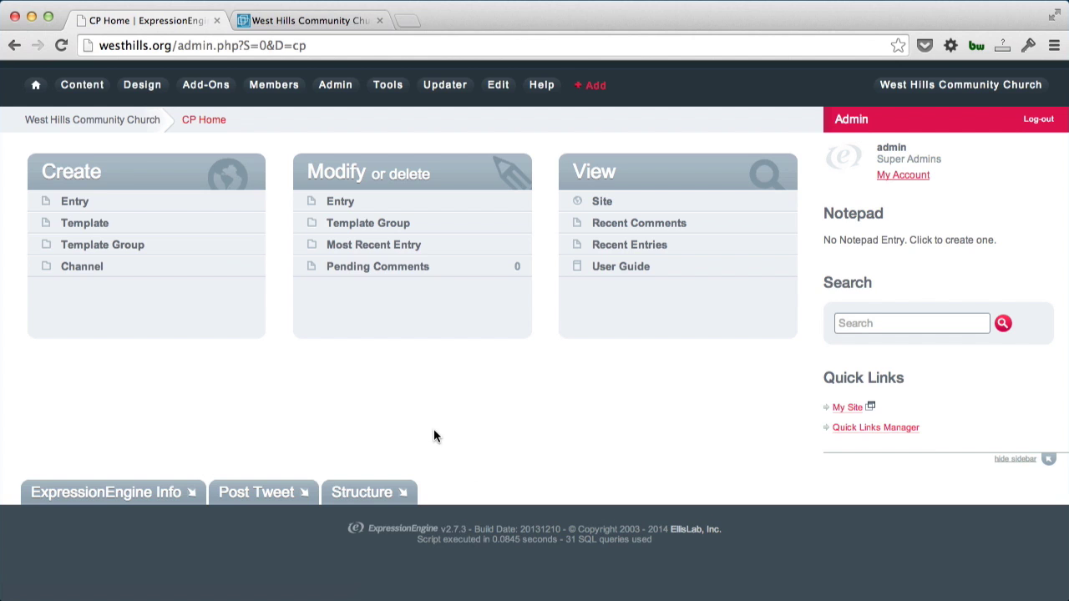
{"action": "mouse_move", "coordinate": [81, 93]}
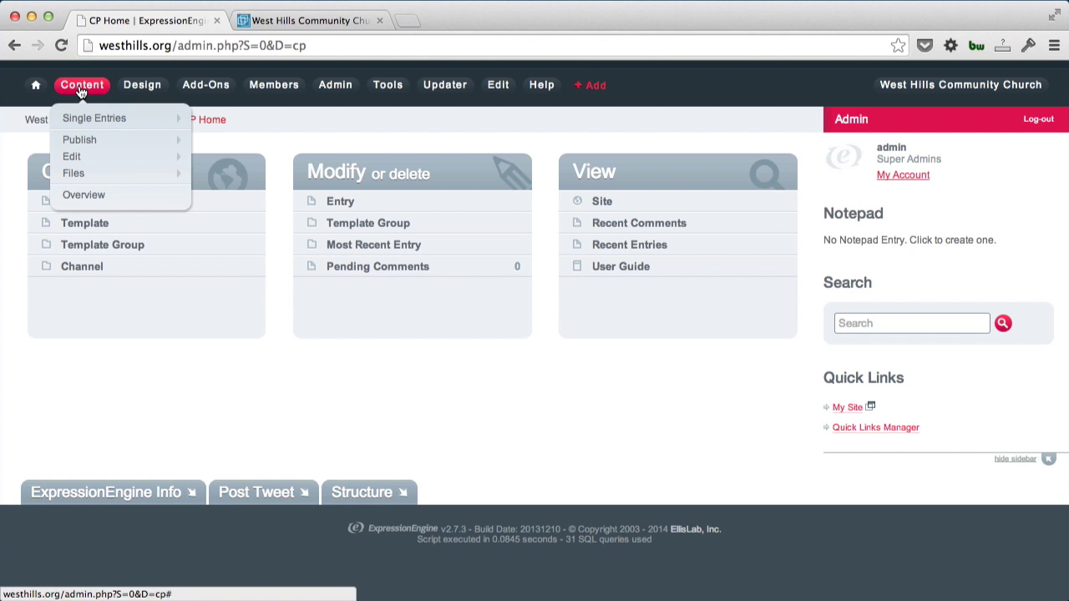
{"action": "mouse_move", "coordinate": [86, 127]}
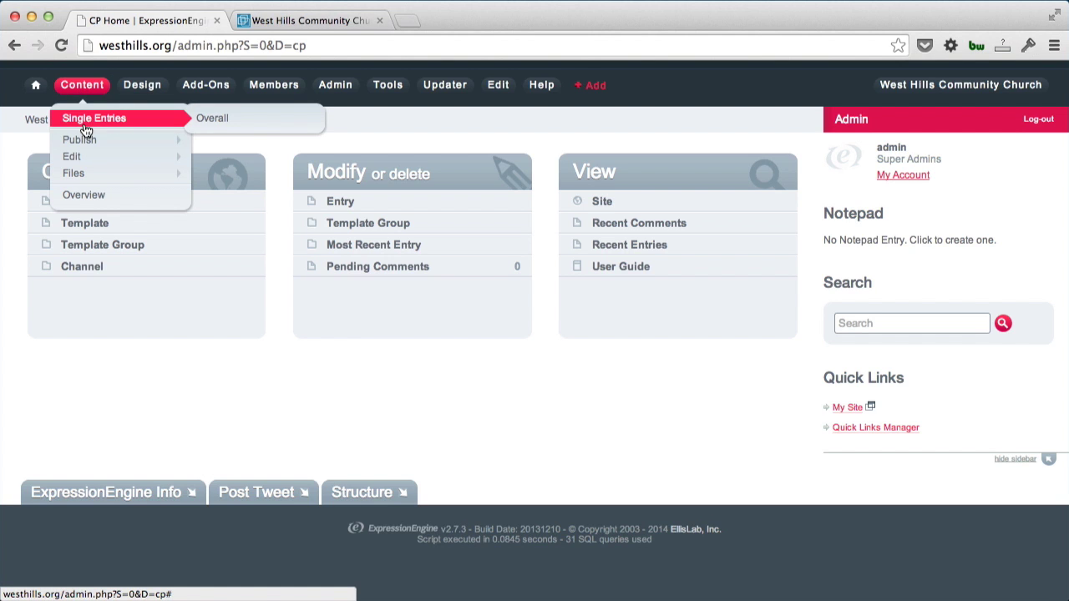
{"action": "left_click", "coordinate": [247, 125]}
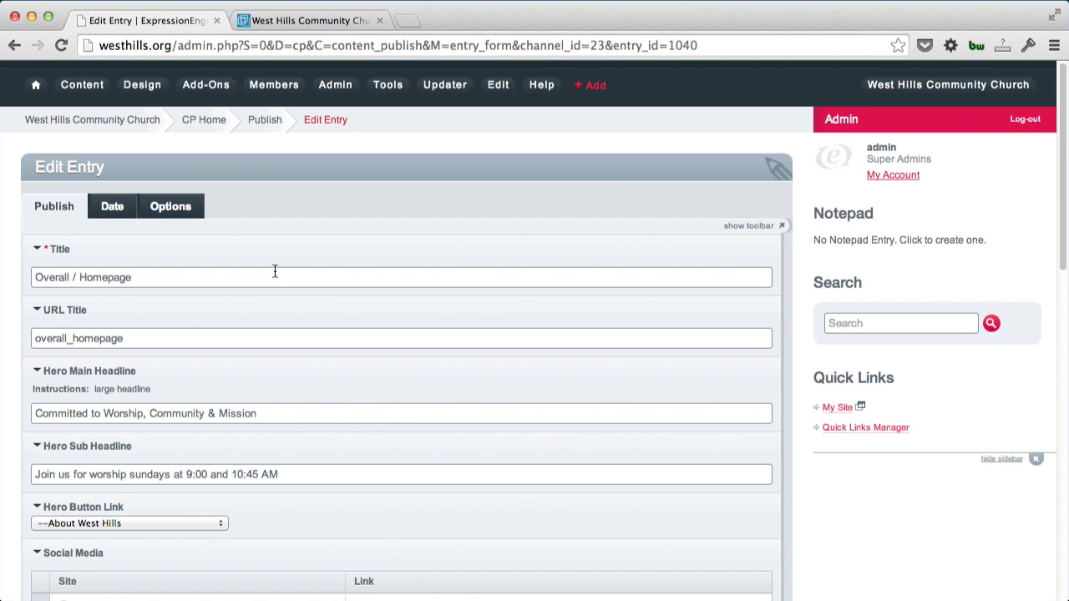
Compare the entry's Hero Main Headline and Hero Sub Headline fields with the headlines on the public homepage
{"action": "scroll", "coordinate": [274, 270], "scroll_direction": "down", "scroll_amount": 2}
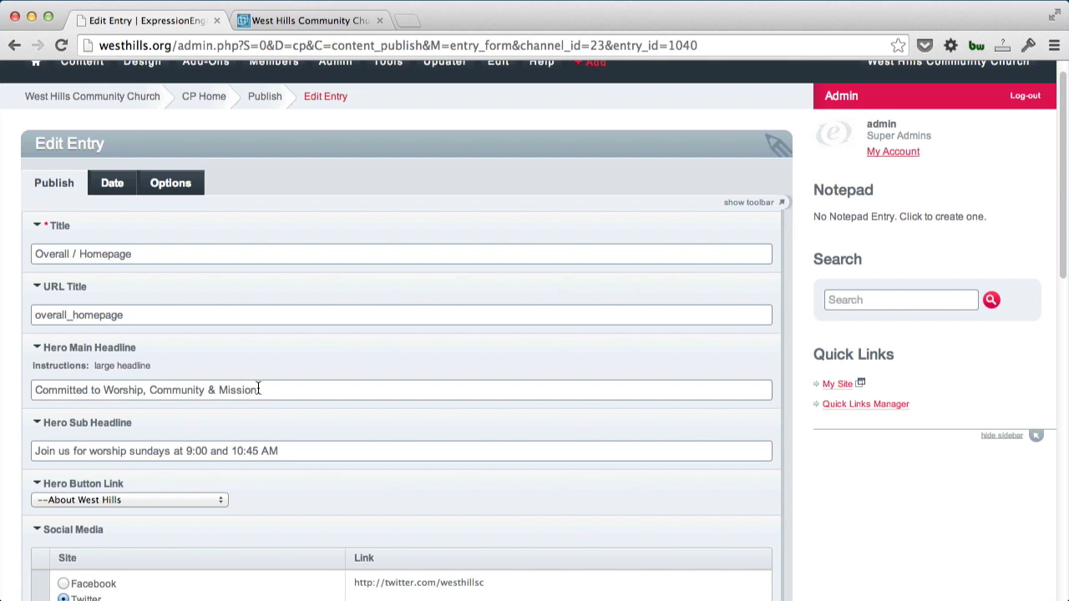
{"action": "left_click", "coordinate": [305, 21]}
{"action": "left_click_drag", "start_coordinate": [335, 287], "coordinate": [635, 327]}
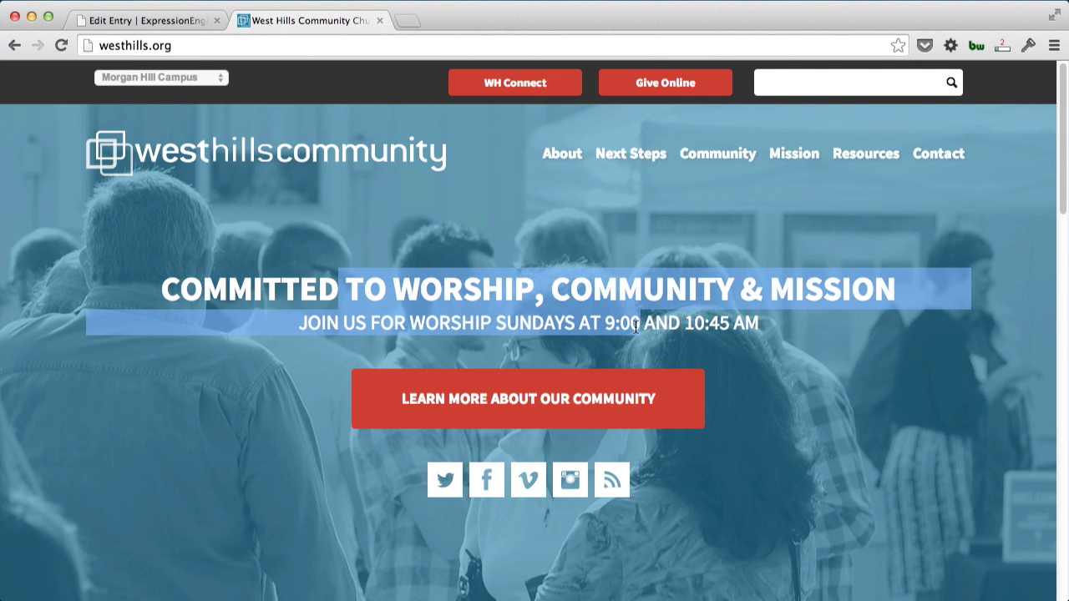
{"action": "left_click", "coordinate": [137, 25]}
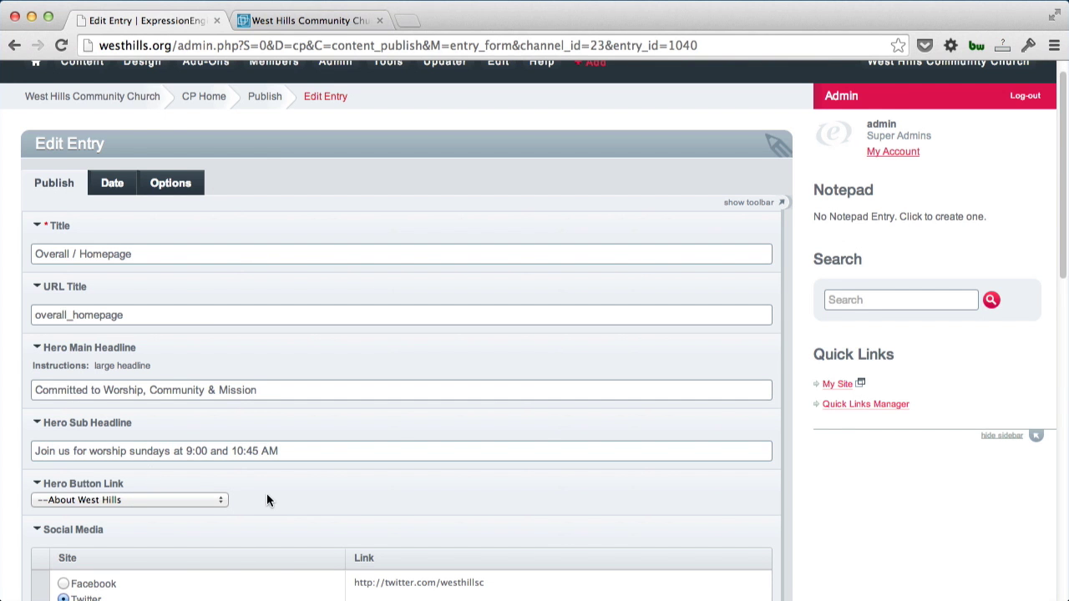
Review the page choices for the Hero Button Link without changing it, and check the matching button on the public homepage
{"action": "scroll", "coordinate": [269, 494], "scroll_direction": "down", "scroll_amount": 2}
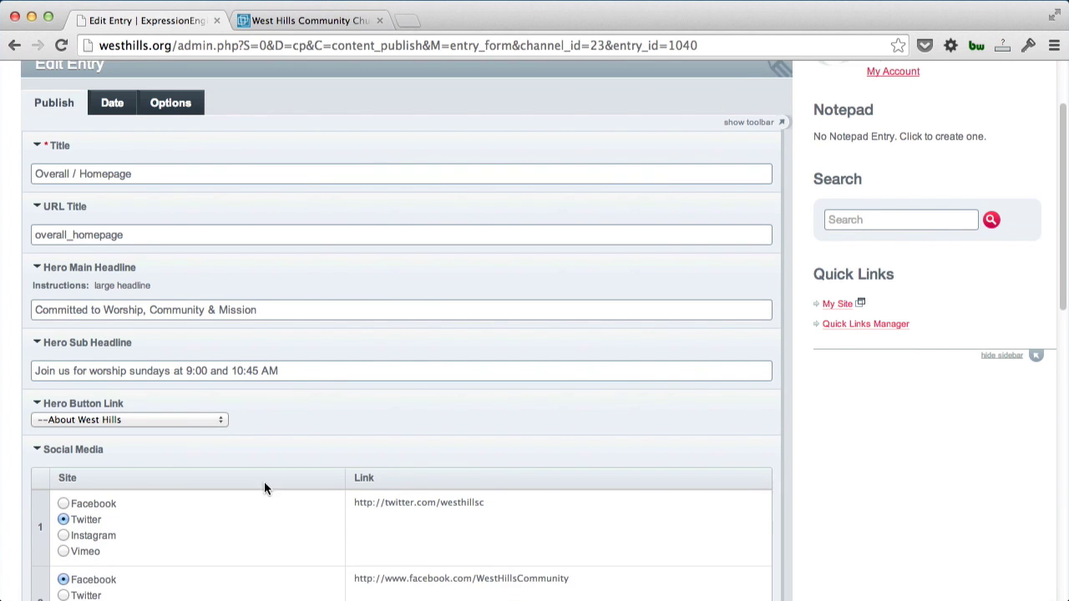
{"action": "left_click", "coordinate": [191, 421]}
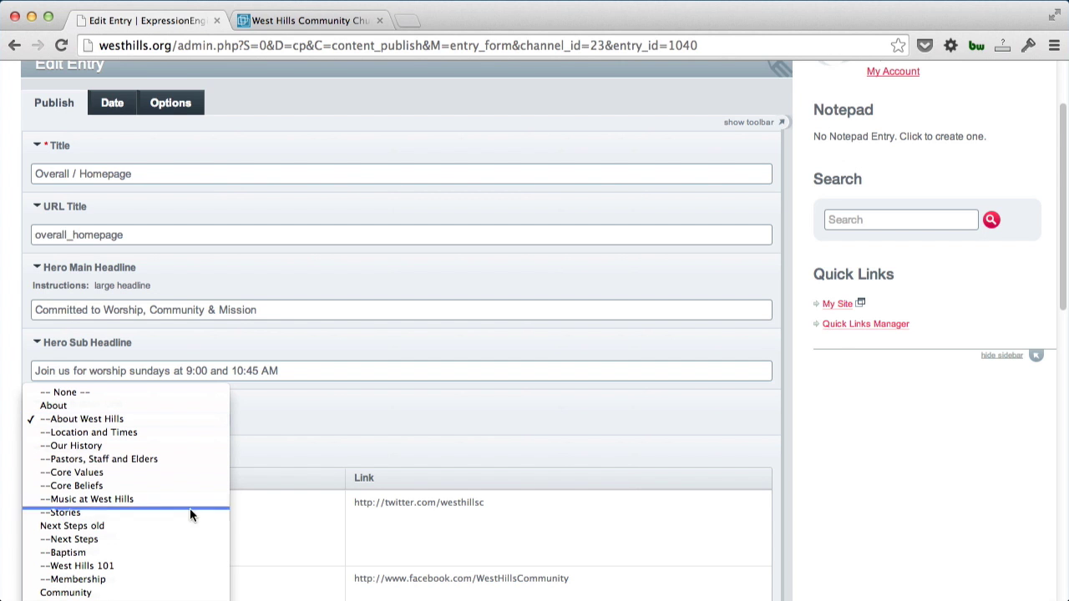
{"action": "left_click", "coordinate": [292, 428]}
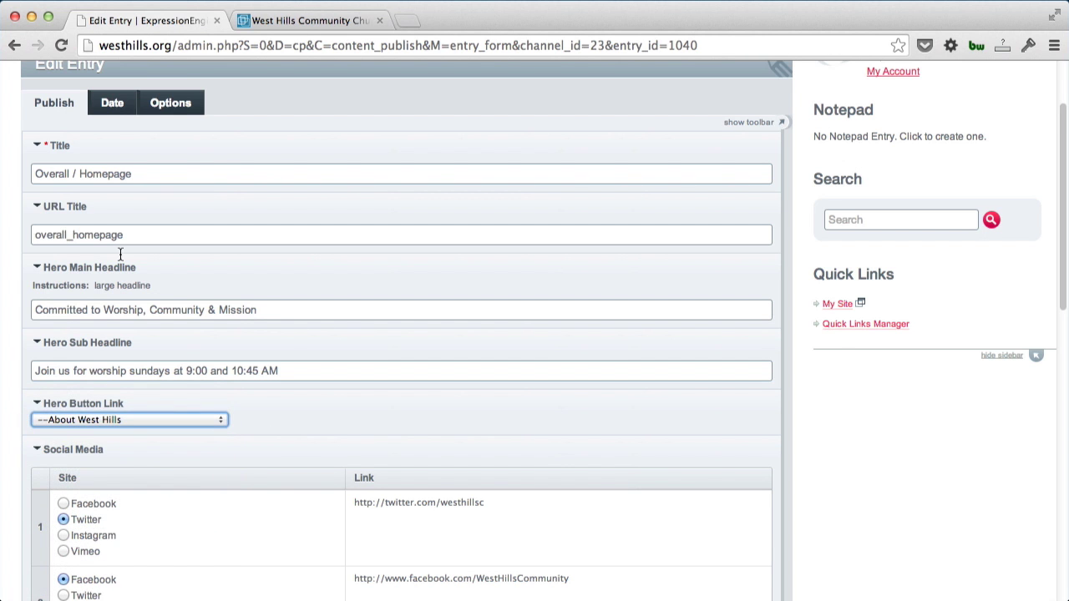
{"action": "left_click", "coordinate": [305, 23]}
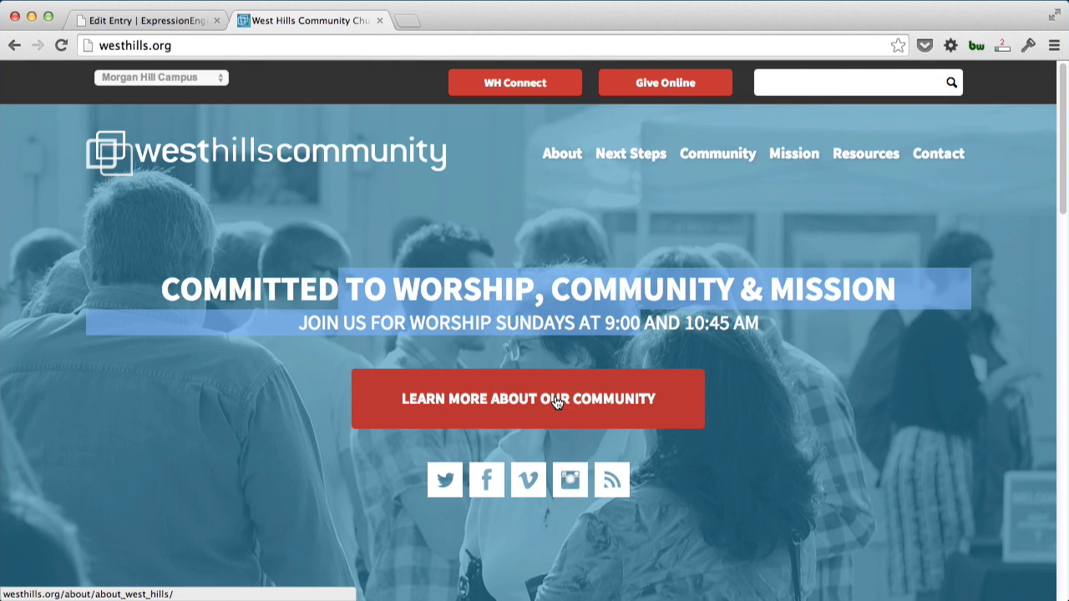
Return to the homepage entry and add an empty fifth row to its Social Media table
{"action": "left_click", "coordinate": [133, 18]}
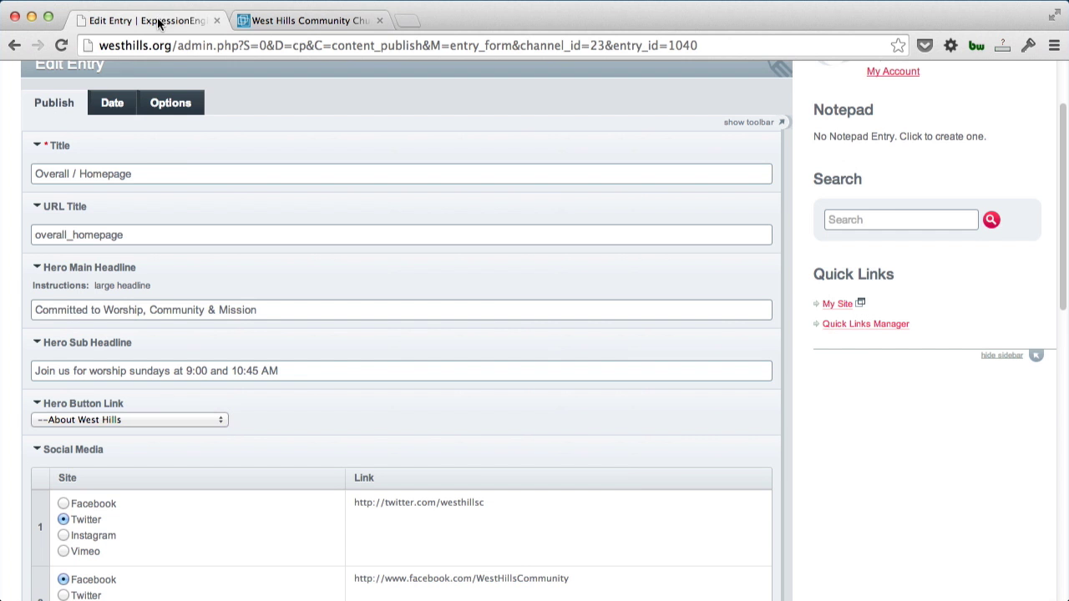
{"action": "scroll", "coordinate": [415, 413], "scroll_direction": "down", "scroll_amount": 5}
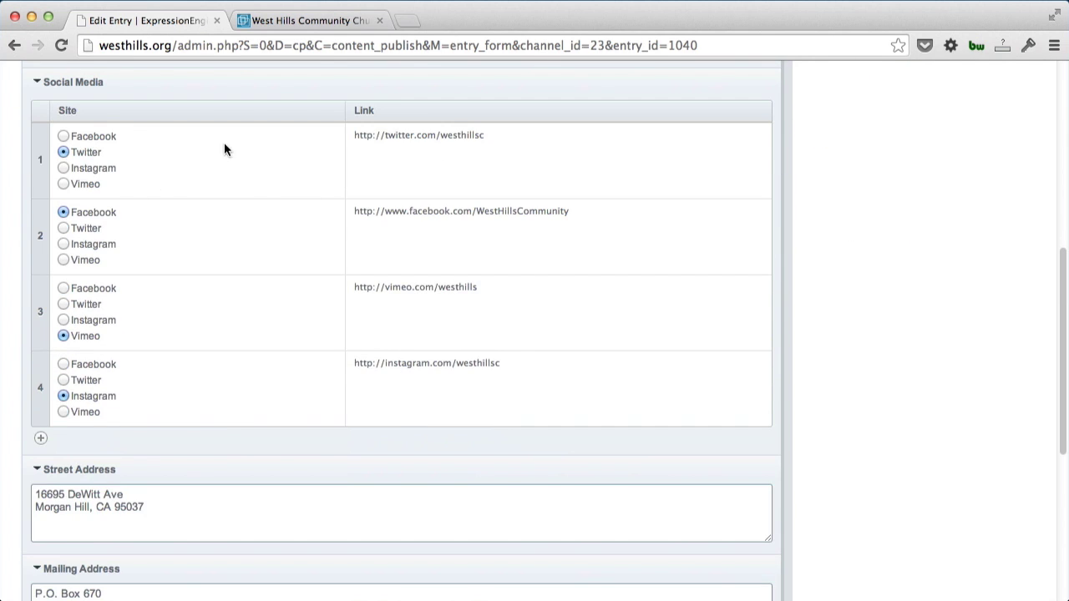
{"action": "left_click", "coordinate": [42, 438]}
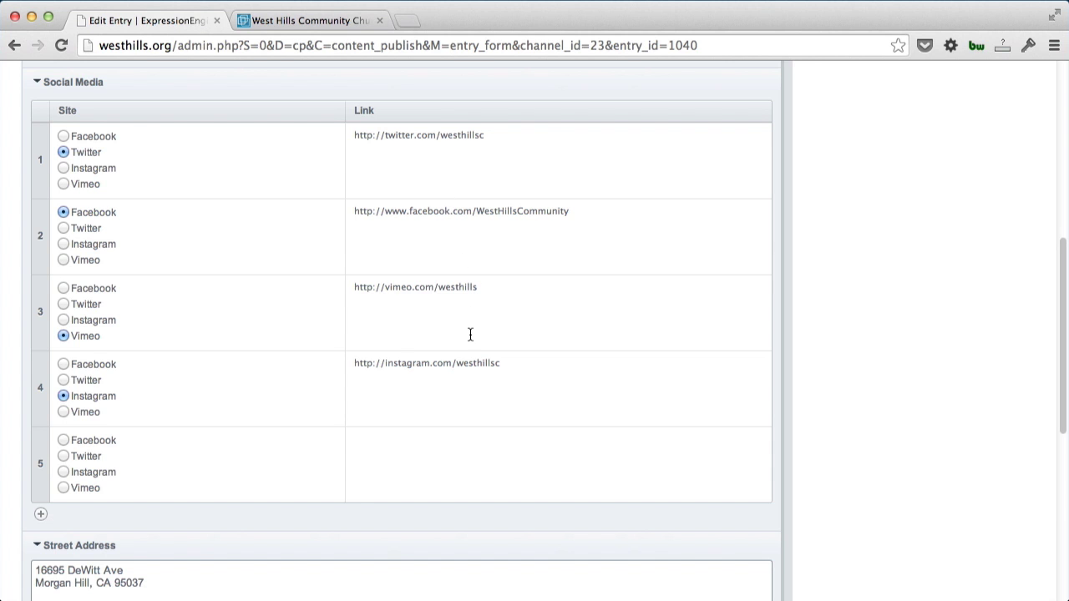
Compare the entry's street address, mailing address, phone number and email address fields with the public Contact page and its footer
{"action": "scroll", "coordinate": [329, 425], "scroll_direction": "down", "scroll_amount": 3}
{"action": "scroll", "coordinate": [328, 425], "scroll_direction": "down", "scroll_amount": 5}
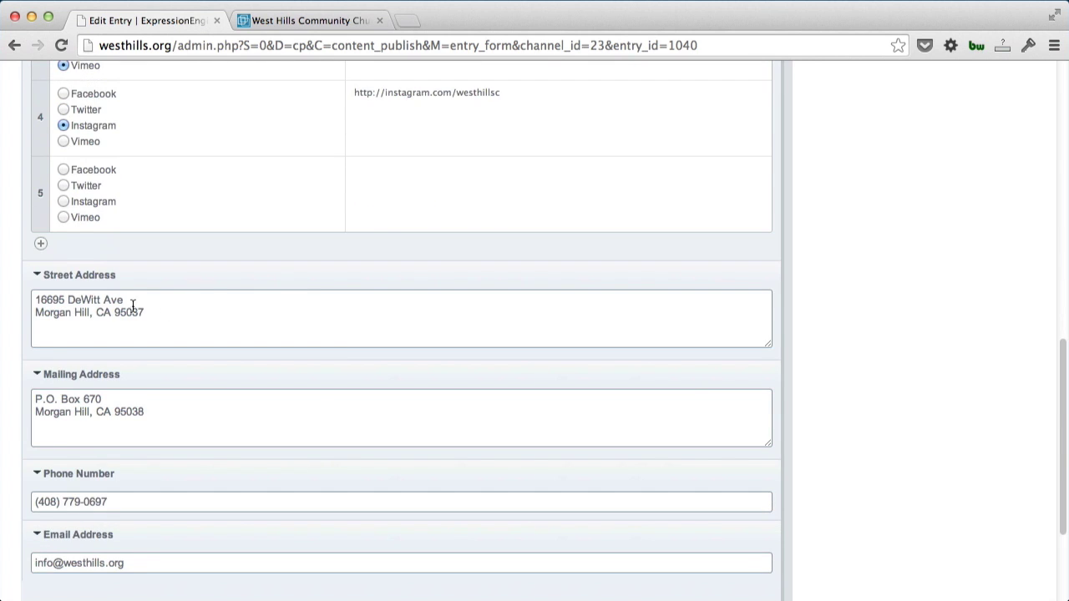
{"action": "triple_click", "coordinate": [95, 306]}
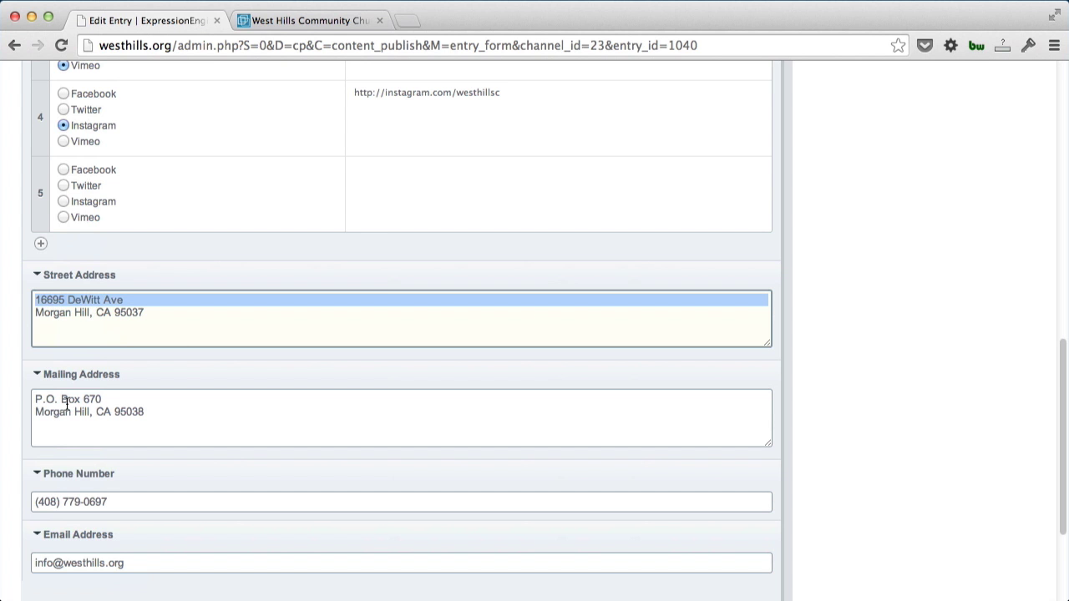
{"action": "left_click", "coordinate": [289, 24]}
{"action": "left_click", "coordinate": [940, 159]}
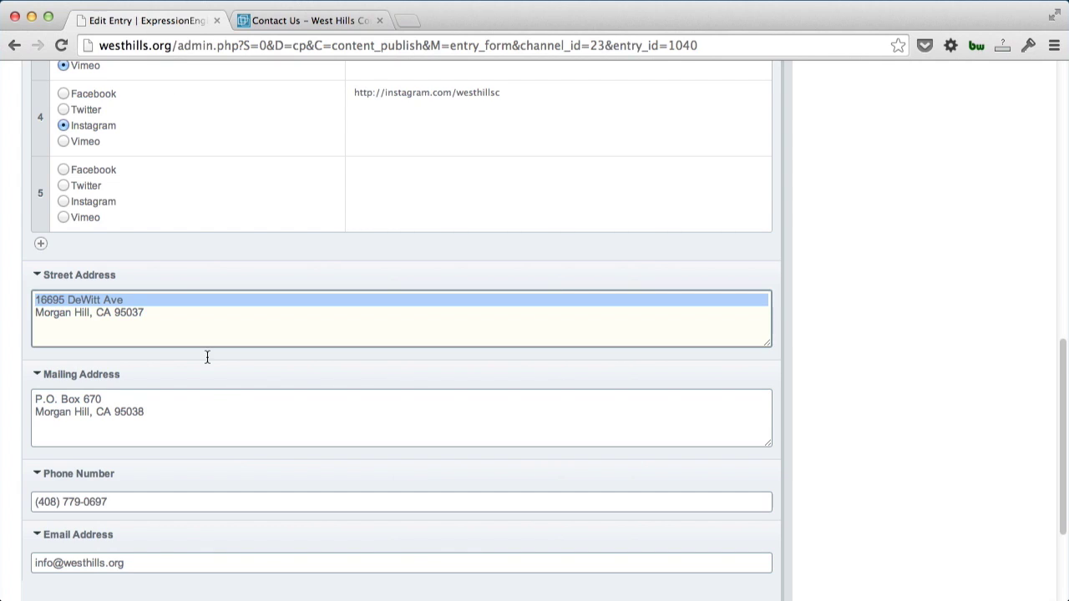
{"action": "left_click", "coordinate": [139, 23]}
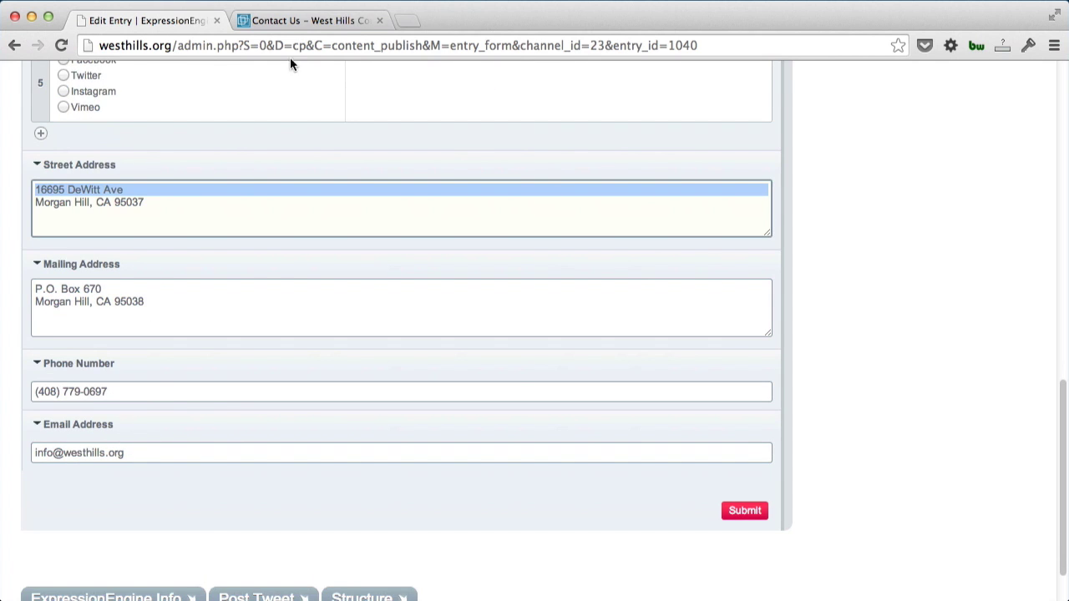
{"action": "left_click", "coordinate": [303, 23]}
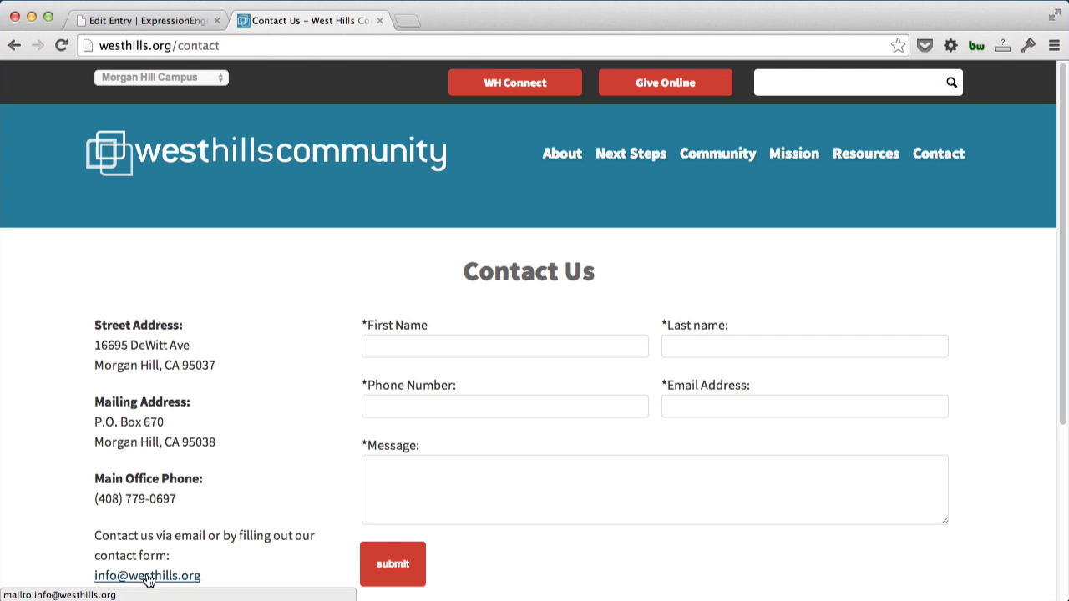
{"action": "scroll", "coordinate": [255, 487], "scroll_direction": "down", "scroll_amount": 5}
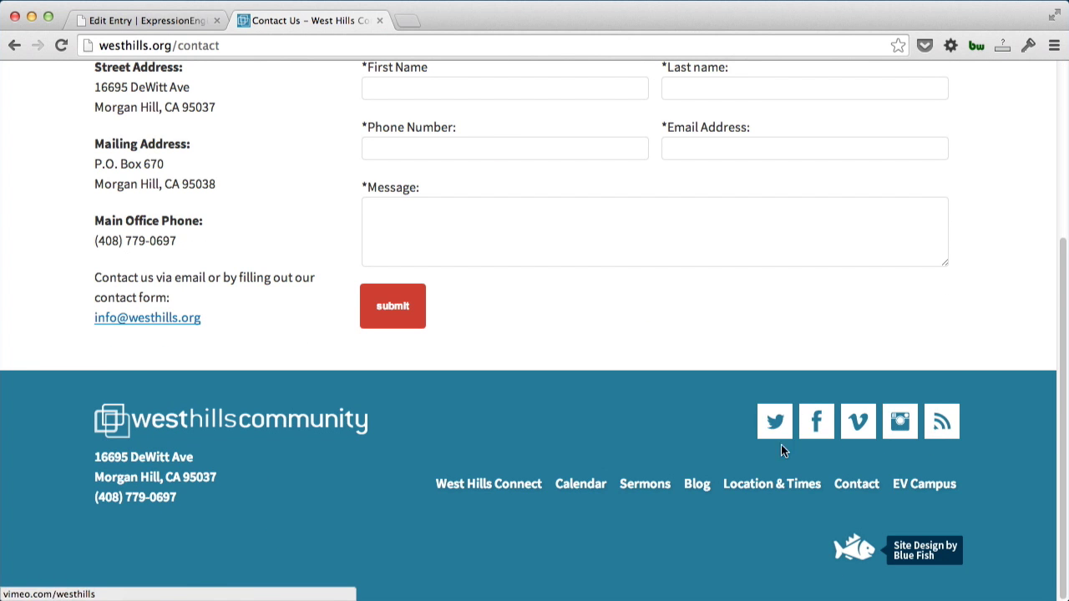
{"action": "scroll", "coordinate": [440, 405], "scroll_direction": "up", "scroll_amount": 5}
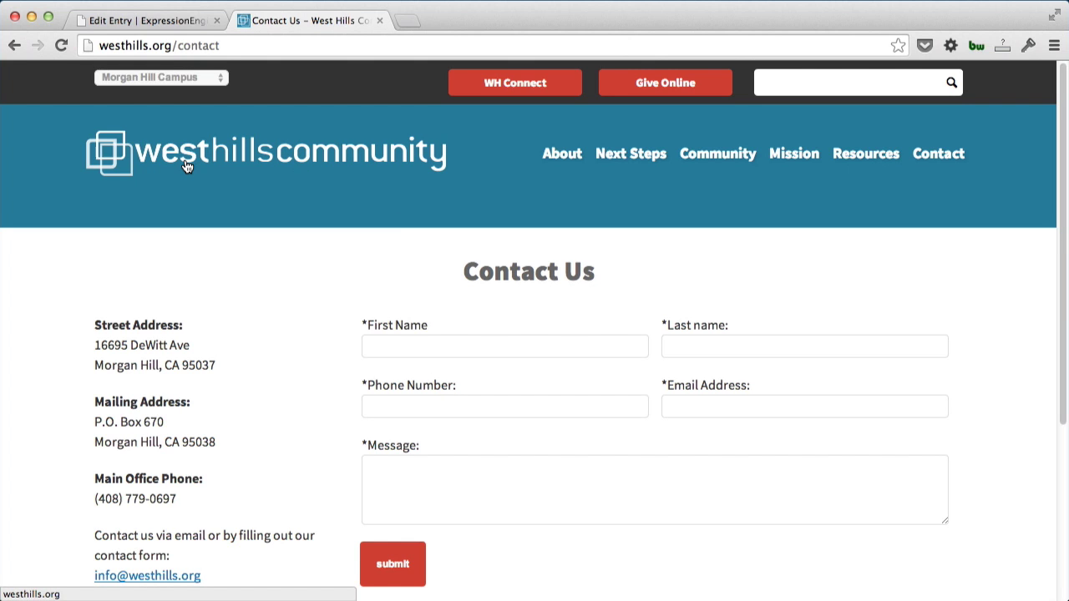
{"action": "scroll", "coordinate": [185, 249], "scroll_direction": "down", "scroll_amount": 1}
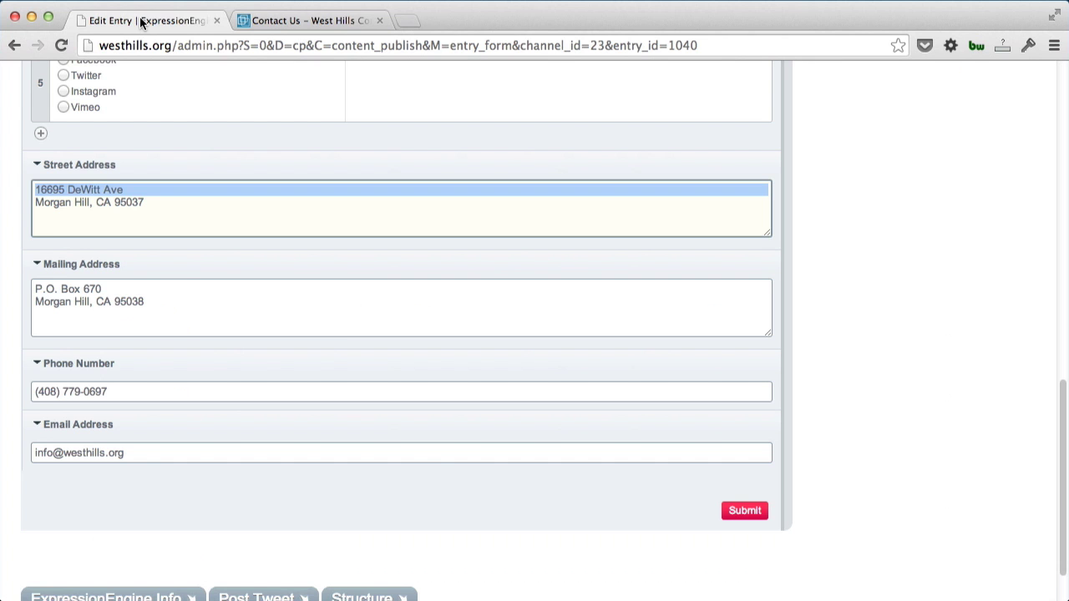
Recheck the hero fields at the start of the entry, and examine the hero and featured content sections on the public homepage
{"action": "left_click", "coordinate": [136, 23]}
{"action": "scroll", "coordinate": [351, 328], "scroll_direction": "up", "scroll_amount": 10}
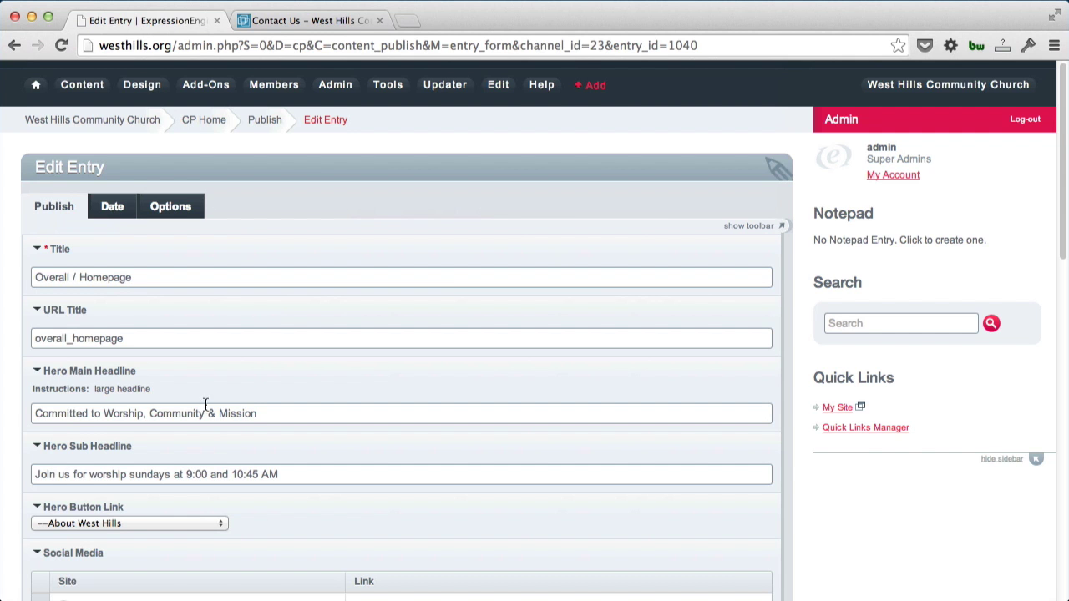
{"action": "left_click", "coordinate": [306, 20]}
{"action": "left_click", "coordinate": [161, 140]}
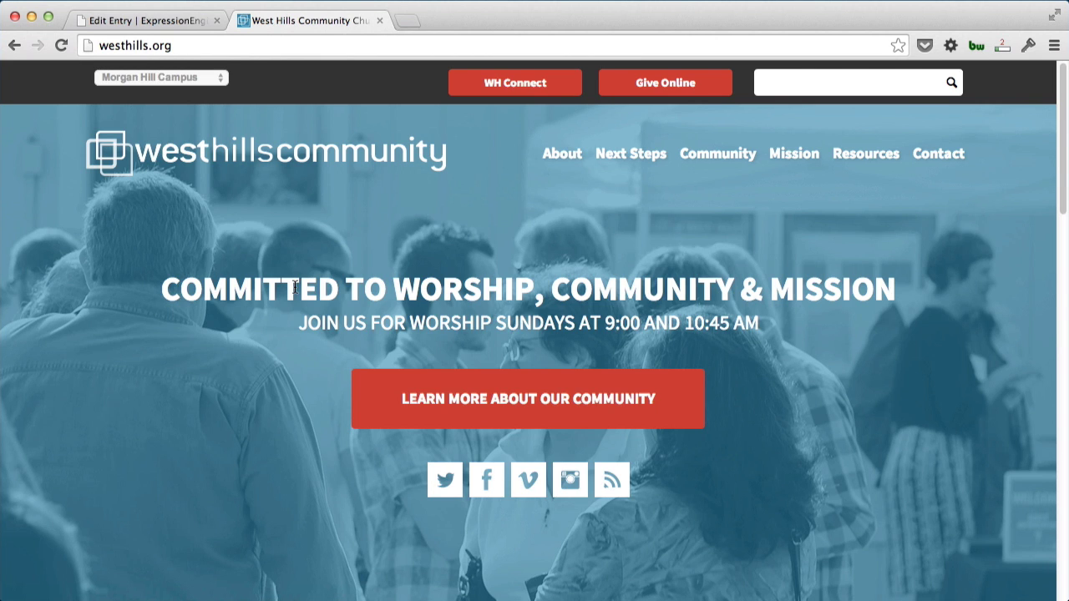
{"action": "scroll", "coordinate": [307, 408], "scroll_direction": "down", "scroll_amount": 5}
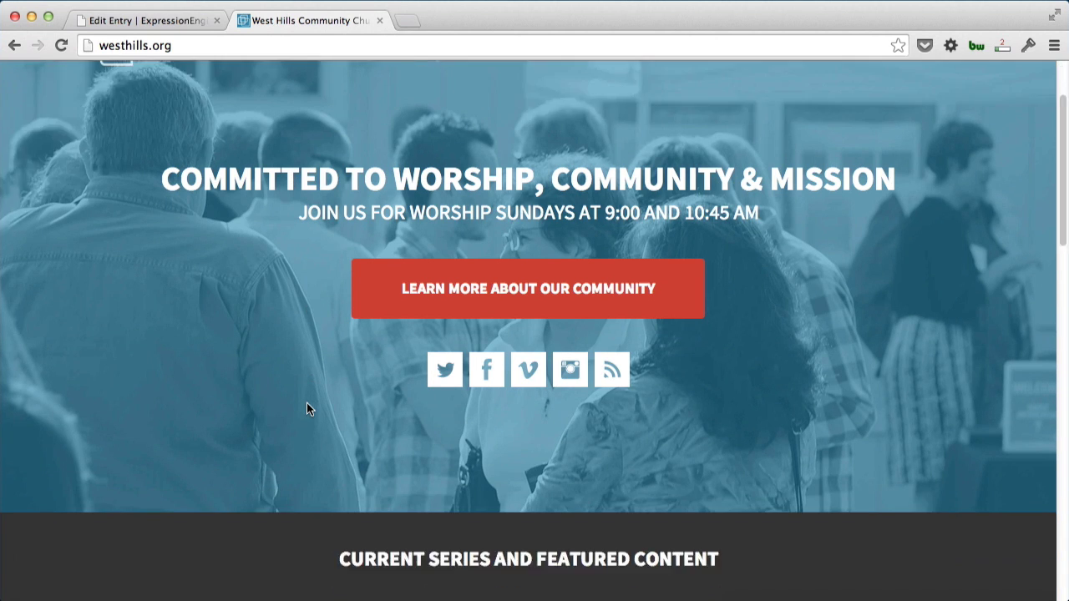
{"action": "scroll", "coordinate": [307, 408], "scroll_direction": "down", "scroll_amount": 7}
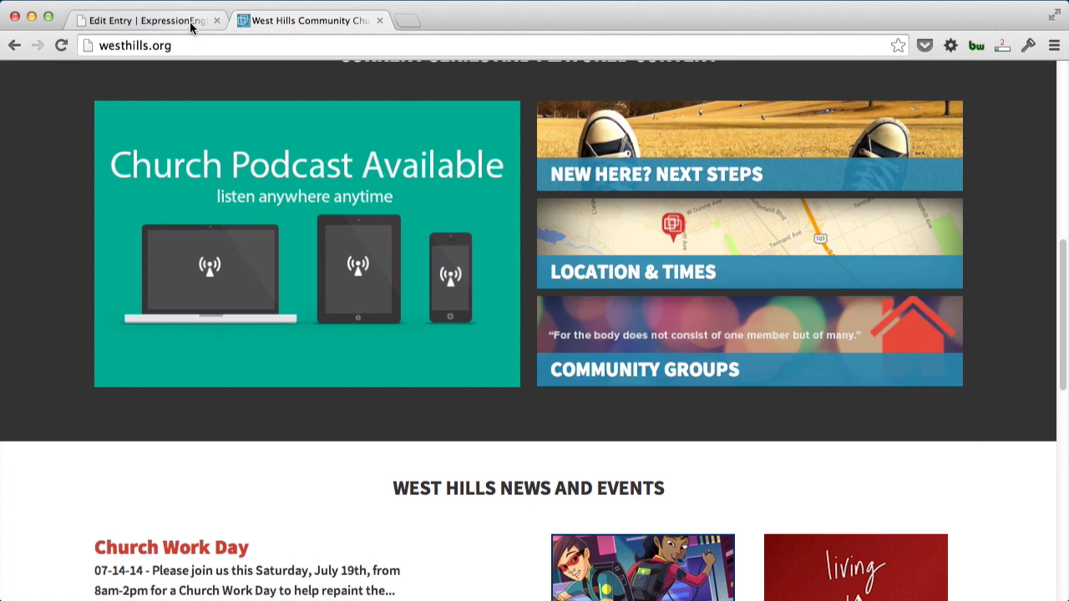
Look through the control panel's content options for single entries and publishing
{"action": "left_click", "coordinate": [162, 25]}
{"action": "mouse_move", "coordinate": [94, 97]}
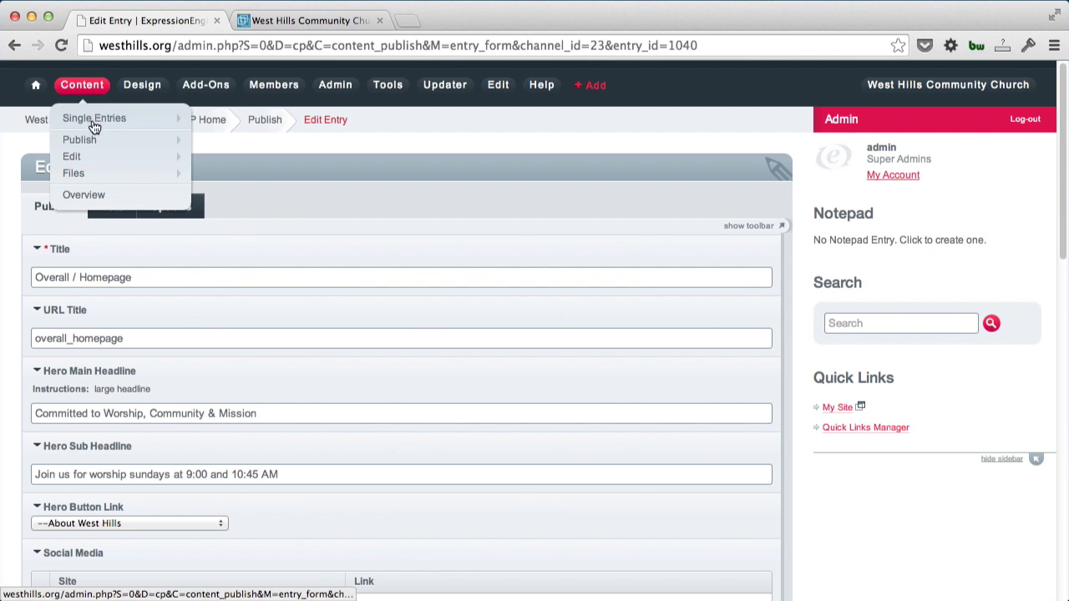
{"action": "mouse_move", "coordinate": [142, 140]}
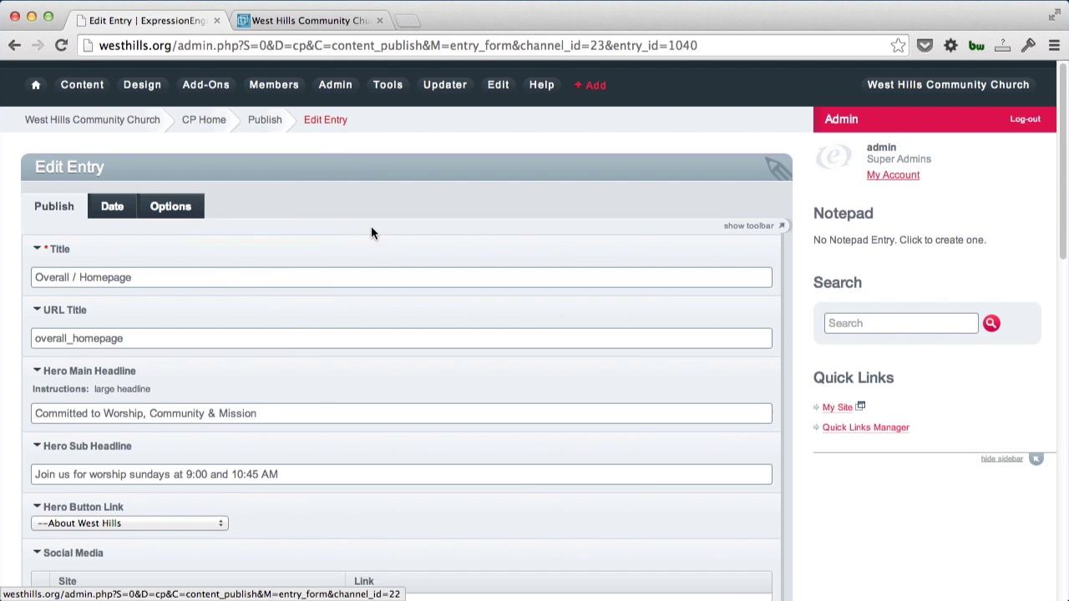
Examine the public homepage's featured content, news and events, and footer
{"action": "left_click", "coordinate": [303, 23]}
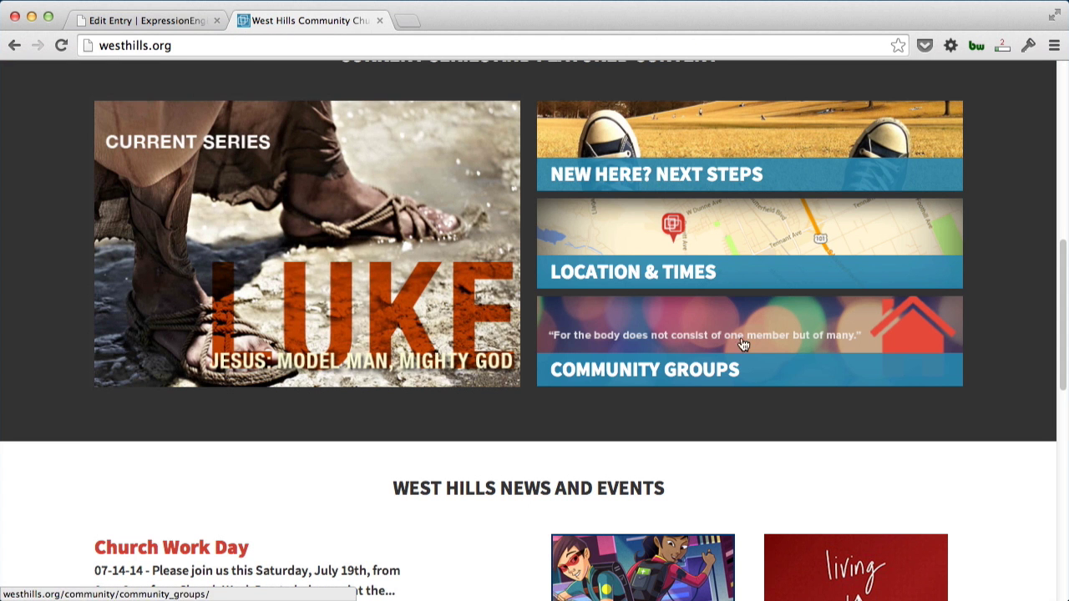
{"action": "scroll", "coordinate": [602, 426], "scroll_direction": "down", "scroll_amount": 5}
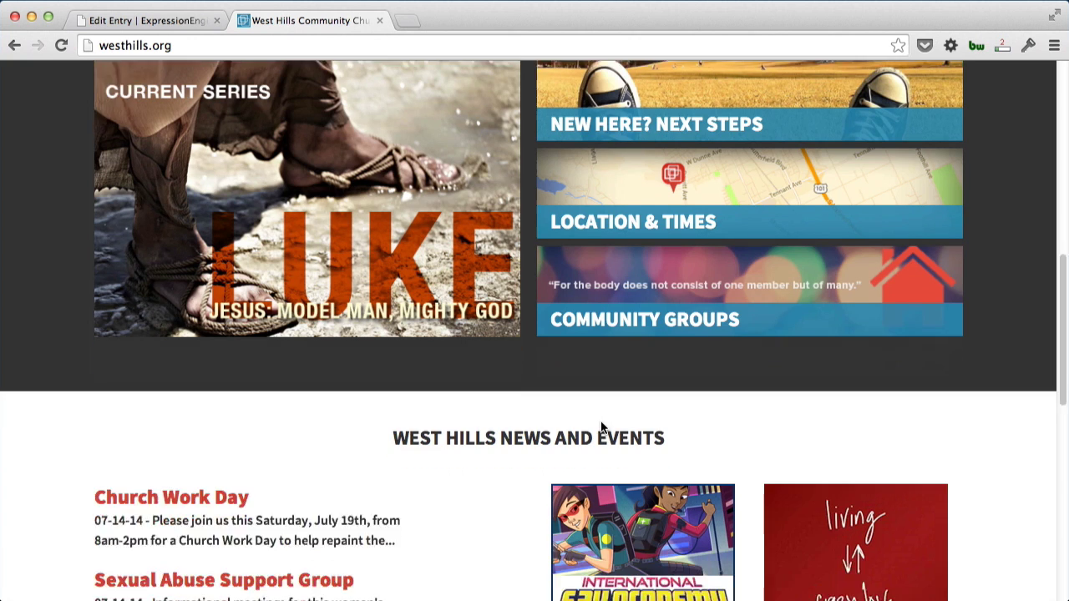
{"action": "scroll", "coordinate": [601, 428], "scroll_direction": "down", "scroll_amount": 4}
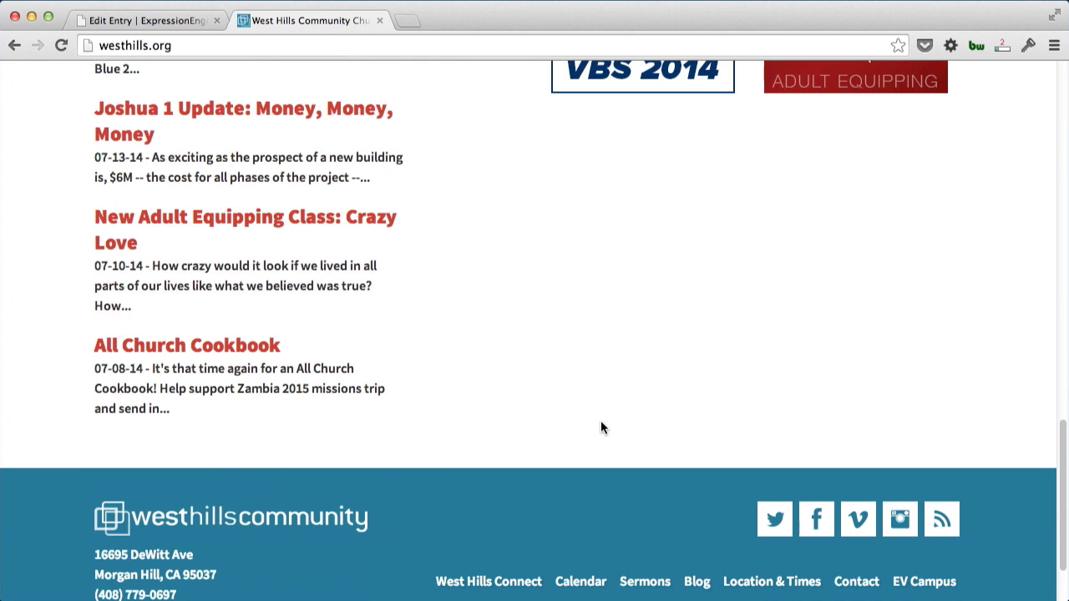
{"action": "scroll", "coordinate": [601, 428], "scroll_direction": "down", "scroll_amount": 2}
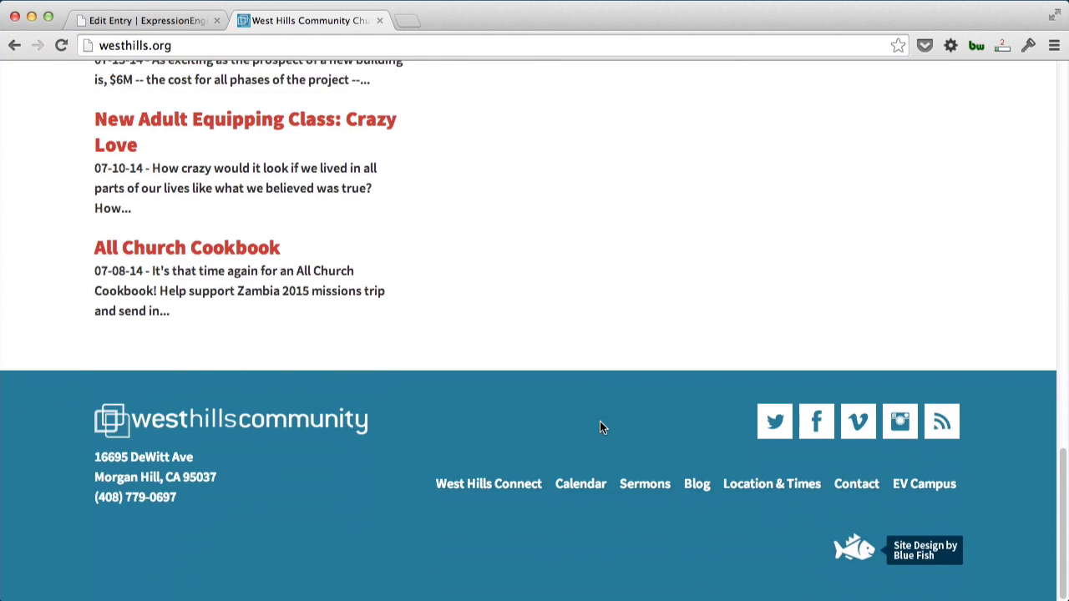